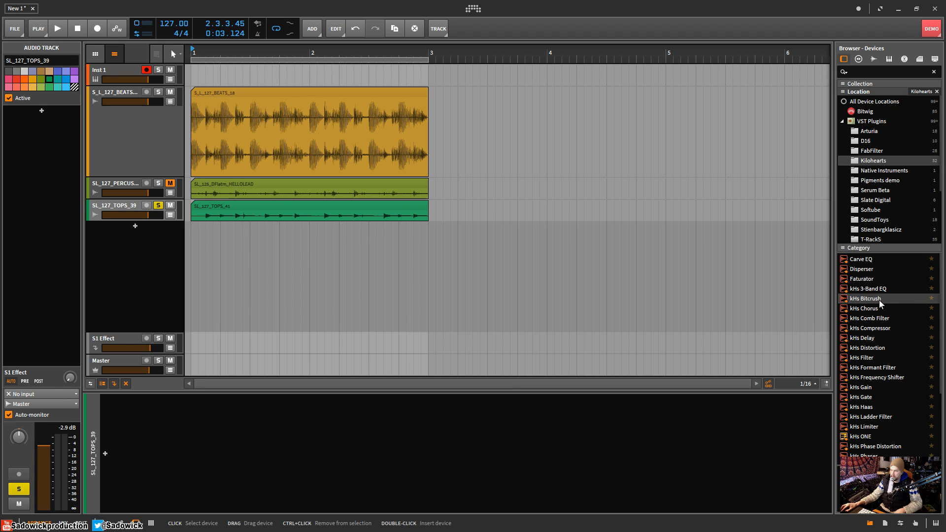
# - Add the kHs Bitcrush effect to the SL_127_TOPS_39 track and scale its interface to 190% over the arrangement
pyautogui.moveTo(871, 299); pyautogui.dragTo(447, 442)
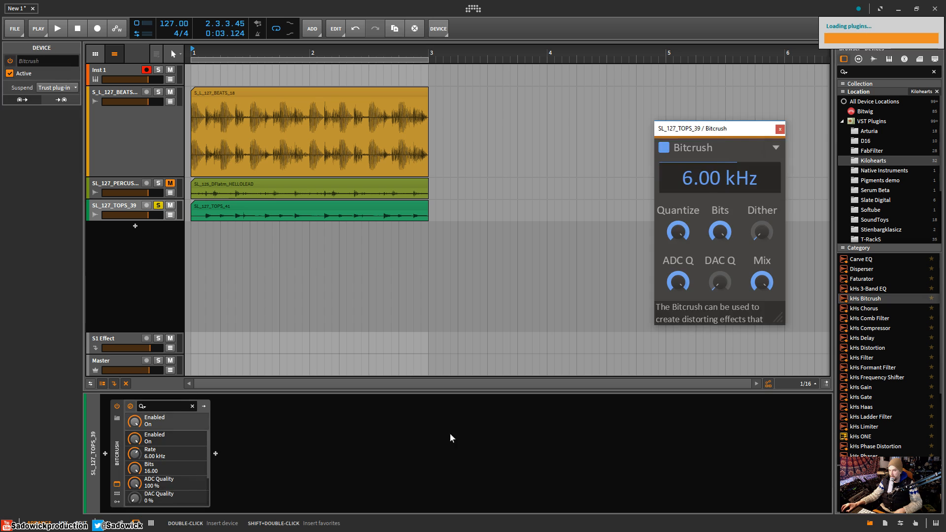
pyautogui.moveTo(729, 129); pyautogui.dragTo(320, 37)
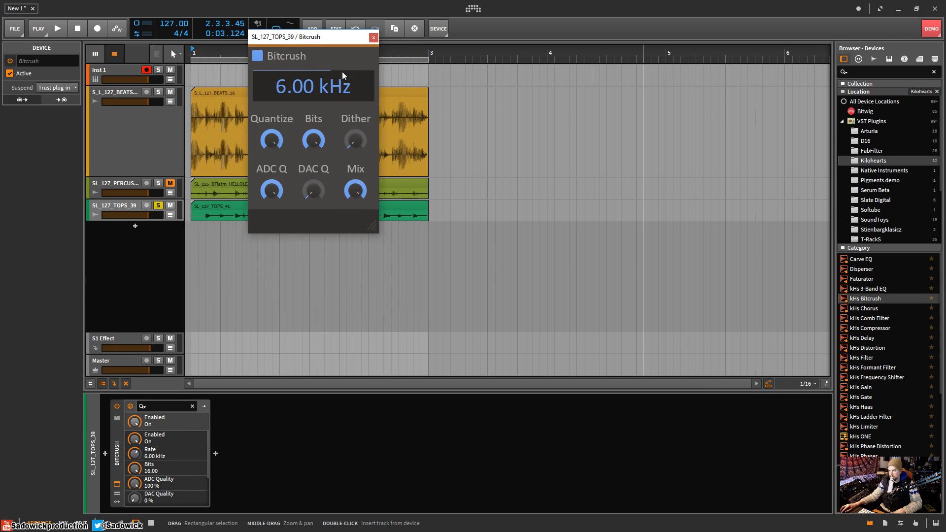
pyautogui.moveTo(375, 227); pyautogui.dragTo(408, 253)
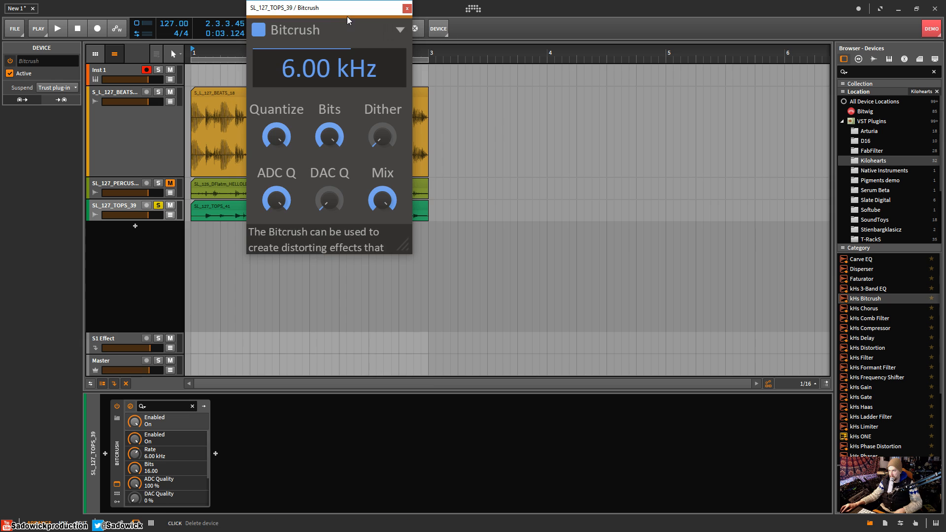
pyautogui.moveTo(347, 16); pyautogui.dragTo(400, 160)
pyautogui.moveTo(454, 393); pyautogui.dragTo(436, 366)
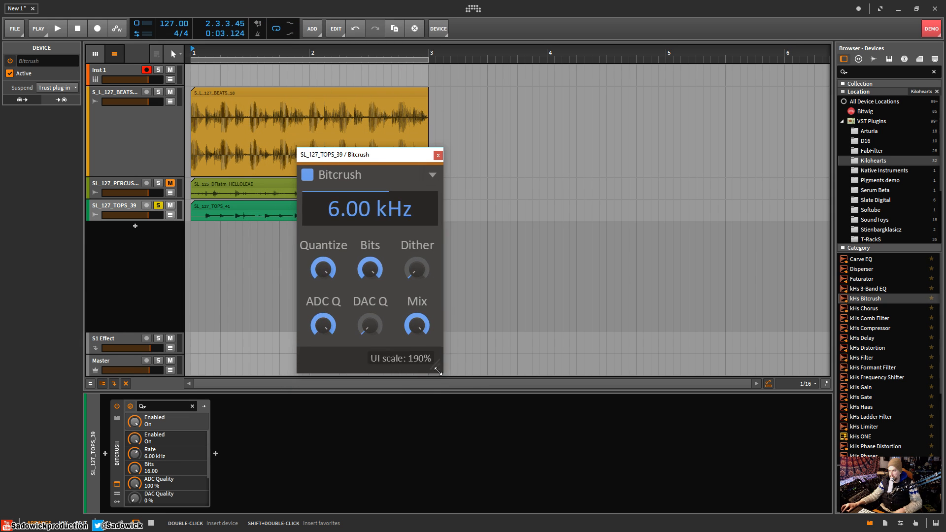
pyautogui.moveTo(370, 154); pyautogui.dragTo(479, 149)
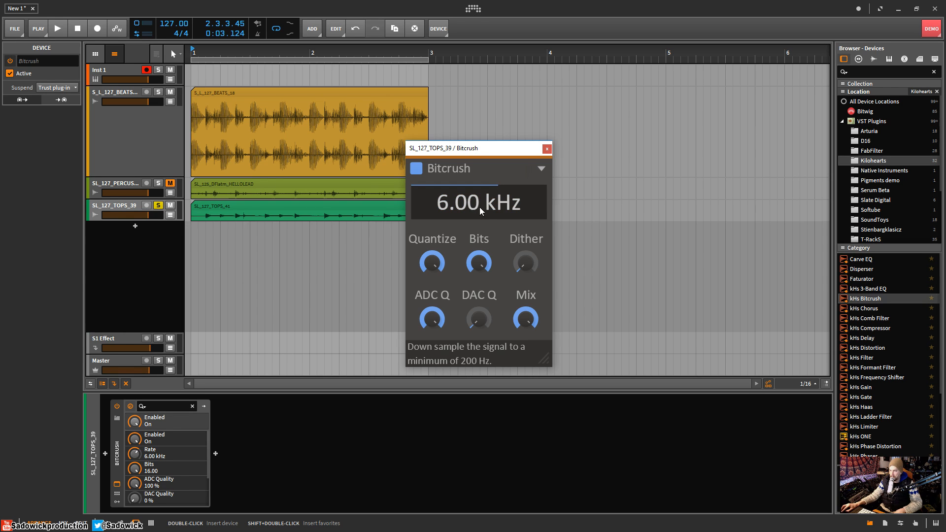
# - Raise Bitcrush's sample rate to 44.1 kHz and try out its Bits, Dither and Quantize controls
pyautogui.moveTo(480, 207); pyautogui.dragTo(479, 165)
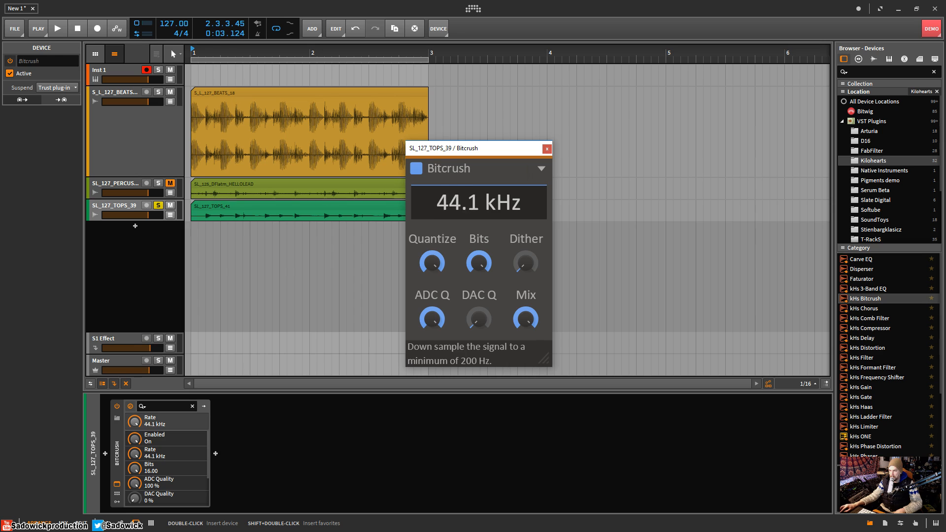
pyautogui.moveTo(479, 265); pyautogui.dragTo(480, 266)
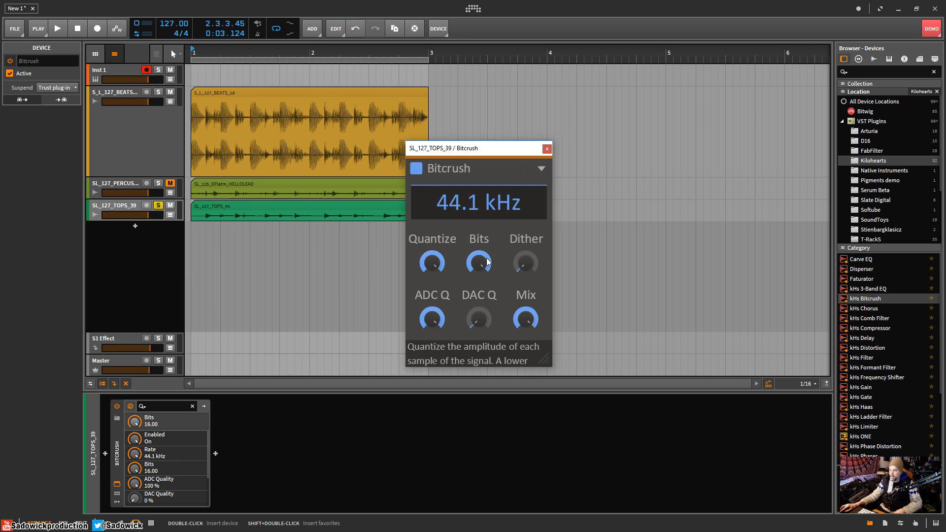
pyautogui.click(528, 266)
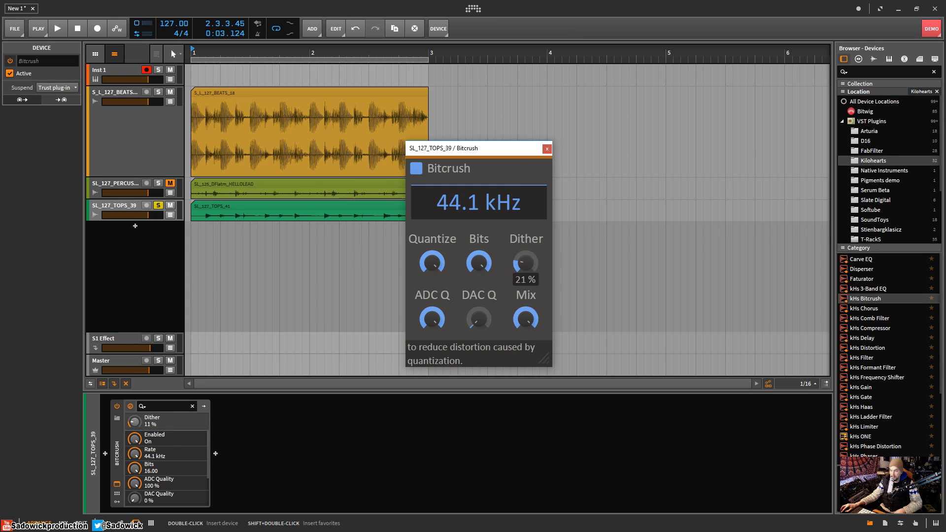
pyautogui.click(430, 262)
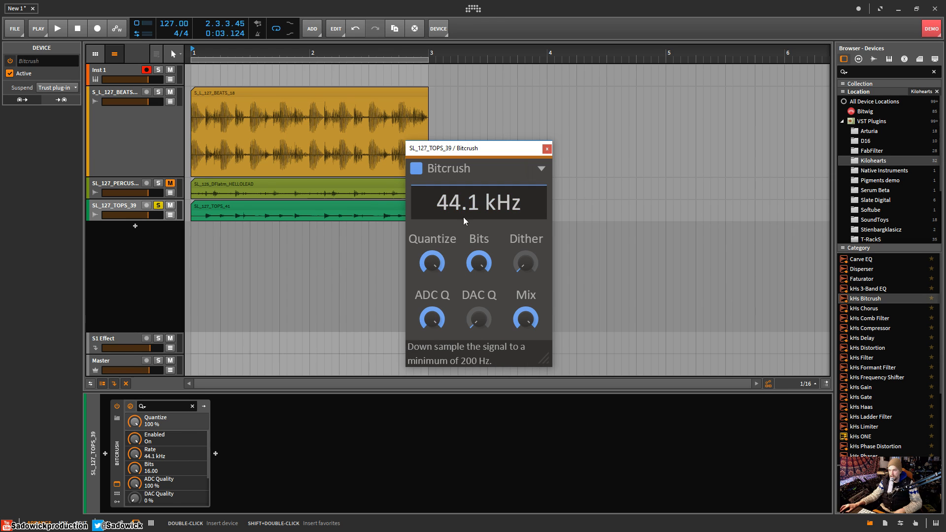
pyautogui.moveTo(465, 206)
pyautogui.mouseDown()
pyautogui.moveTo(466, 222)
pyautogui.moveTo(465, 206)
pyautogui.mouseUp()
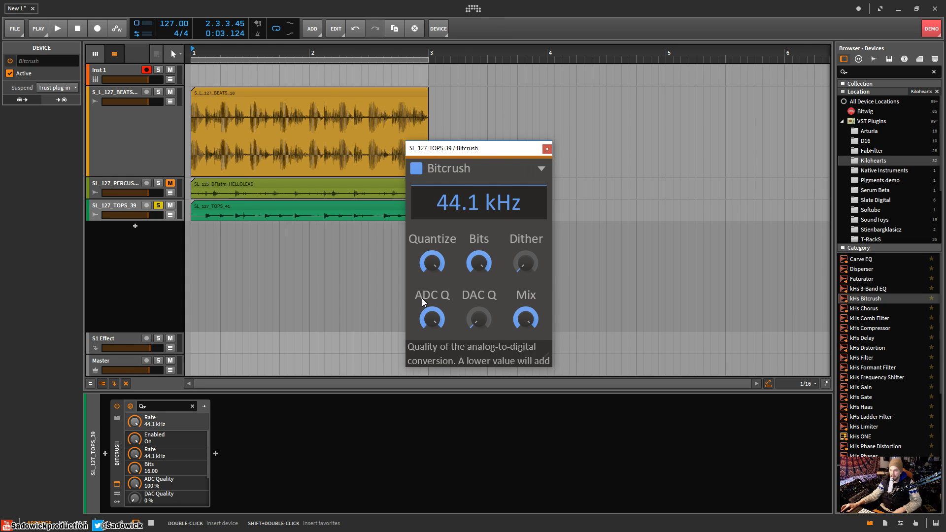
# - Reposition the Bitcrush window over the arrangement and set its Bits value to 8
pyautogui.moveTo(485, 148); pyautogui.dragTo(517, 134)
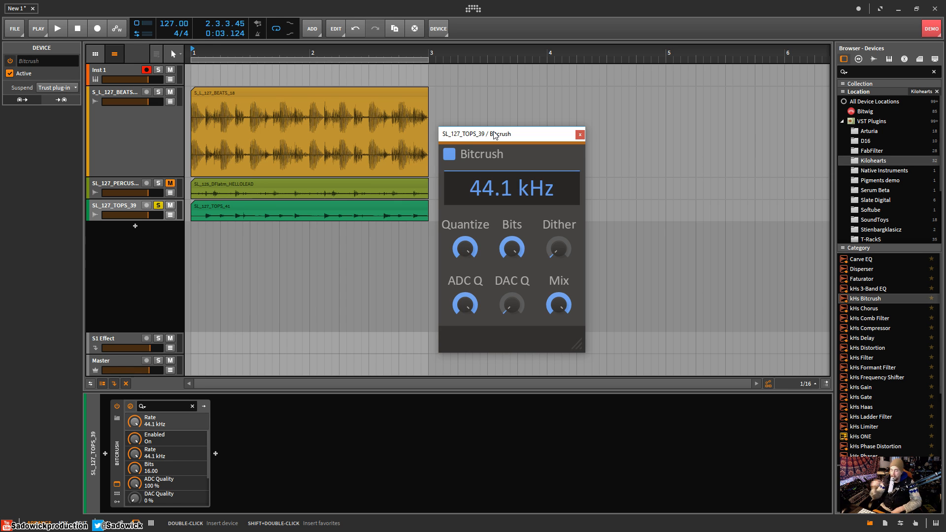
pyautogui.moveTo(482, 129); pyautogui.dragTo(485, 116)
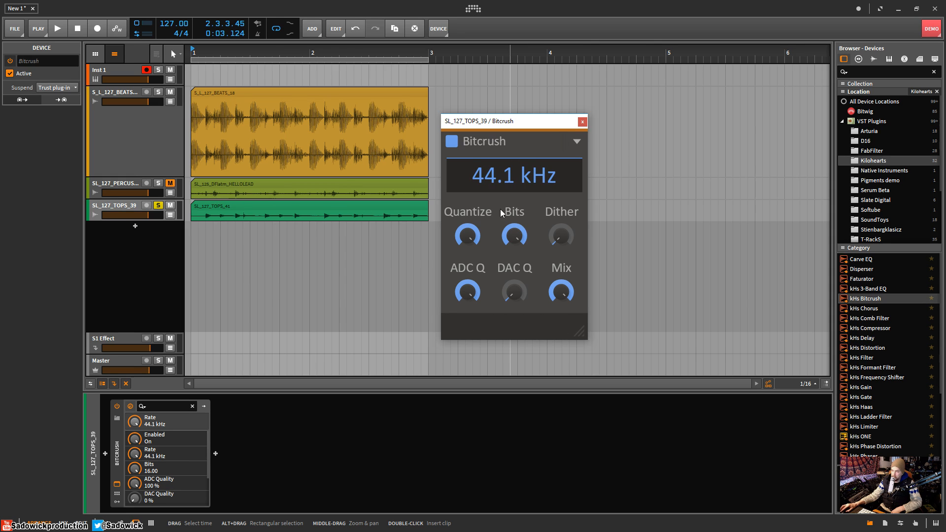
pyautogui.click(511, 239)
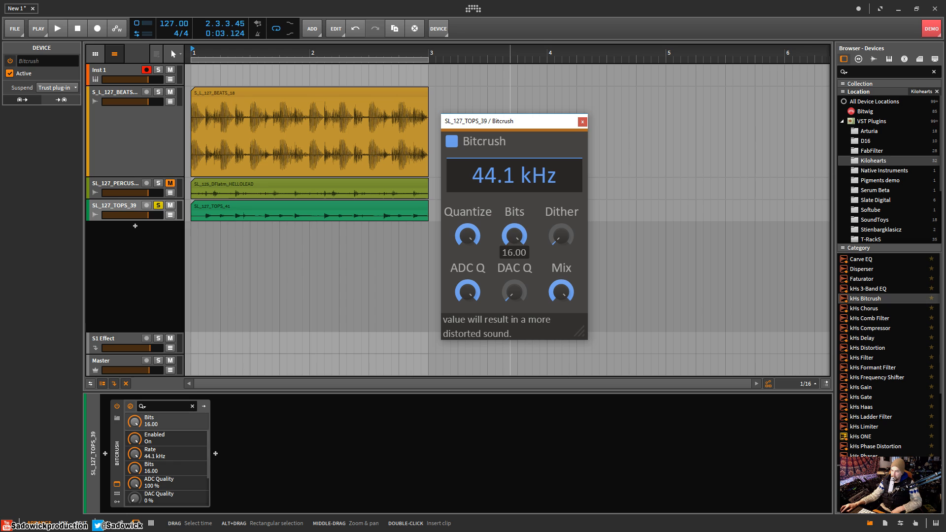
pyautogui.click(517, 229)
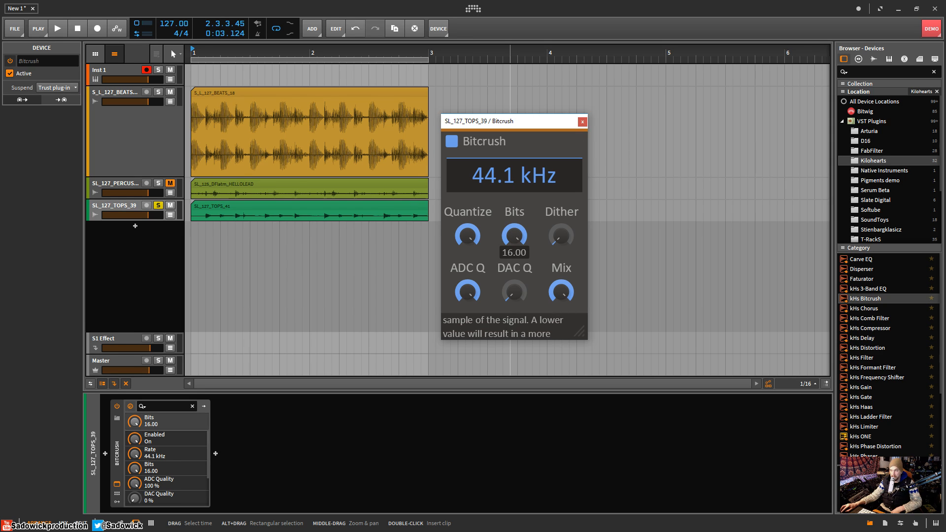
pyautogui.moveTo(516, 229); pyautogui.dragTo(516, 239)
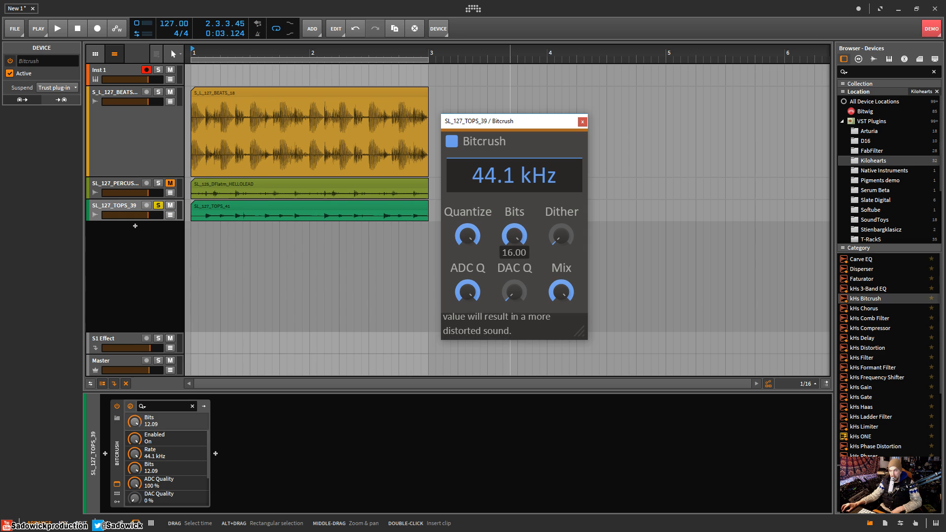
pyautogui.doubleClick(517, 234)
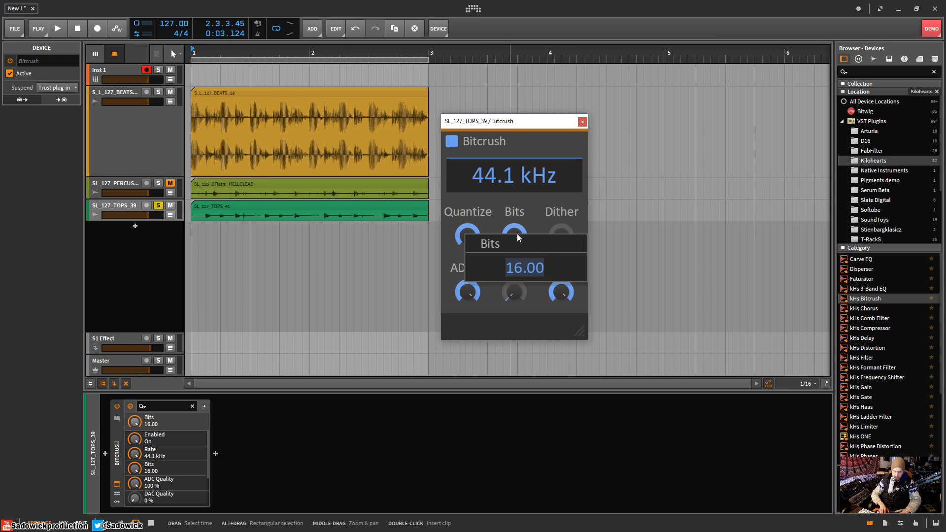
pyautogui.write('8')
pyautogui.press('Return')
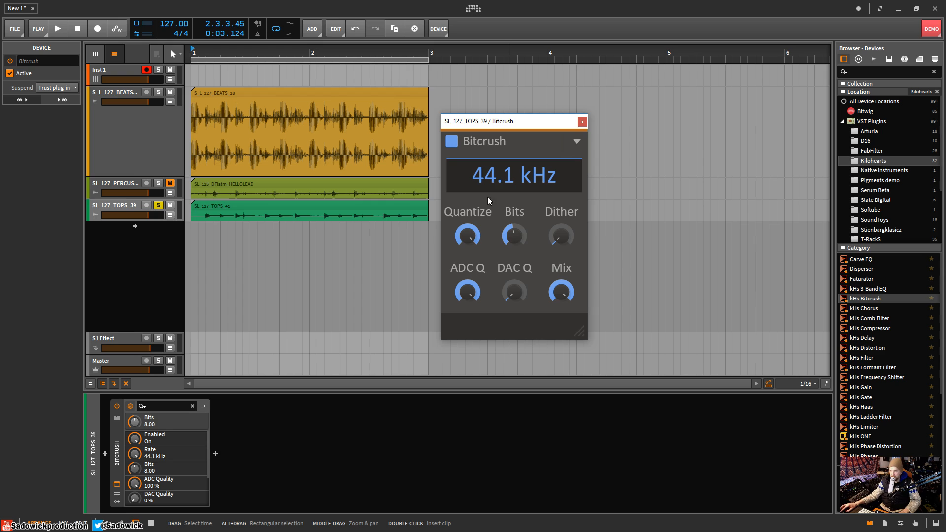
# - Set Bitcrush's sample rate to 12 kHz
pyautogui.moveTo(486, 193); pyautogui.dragTo(487, 231)
pyautogui.doubleClick(506, 187)
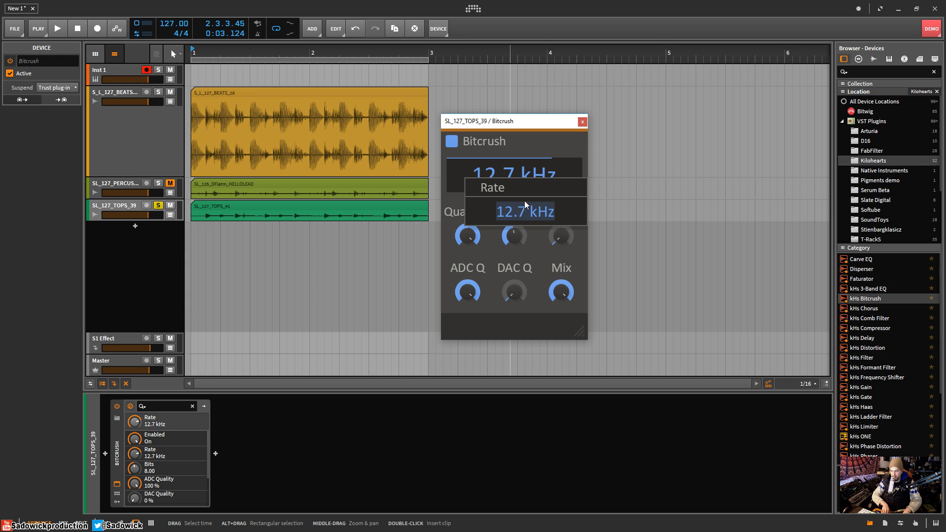
pyautogui.write('172')
pyautogui.press('Return')
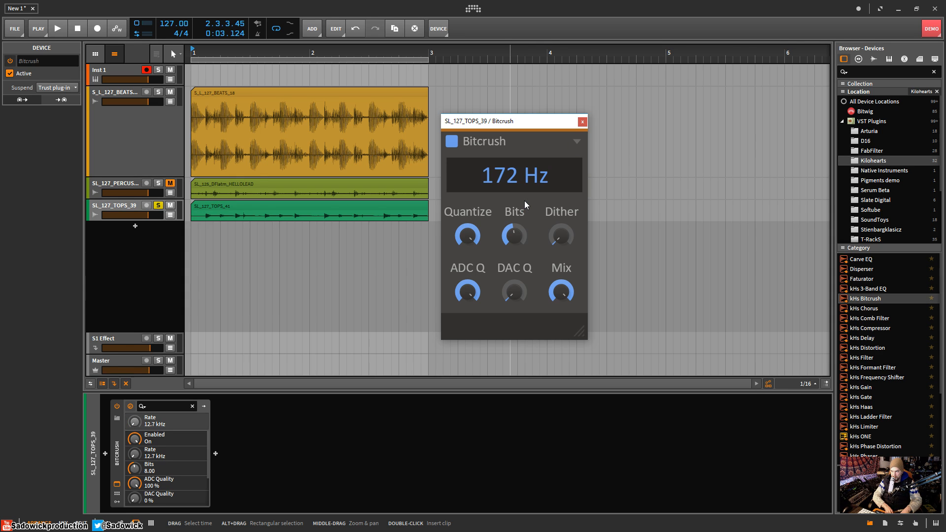
pyautogui.doubleClick(515, 174)
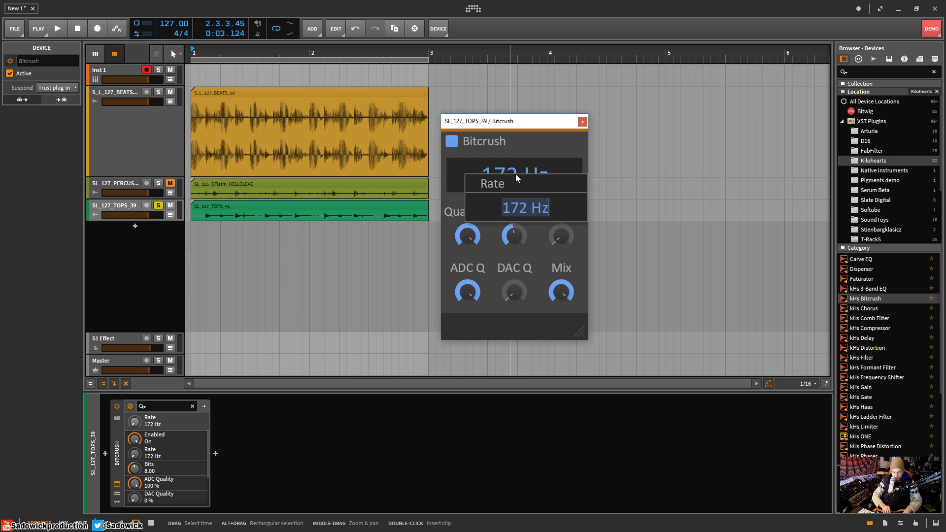
pyautogui.write('12 khz')
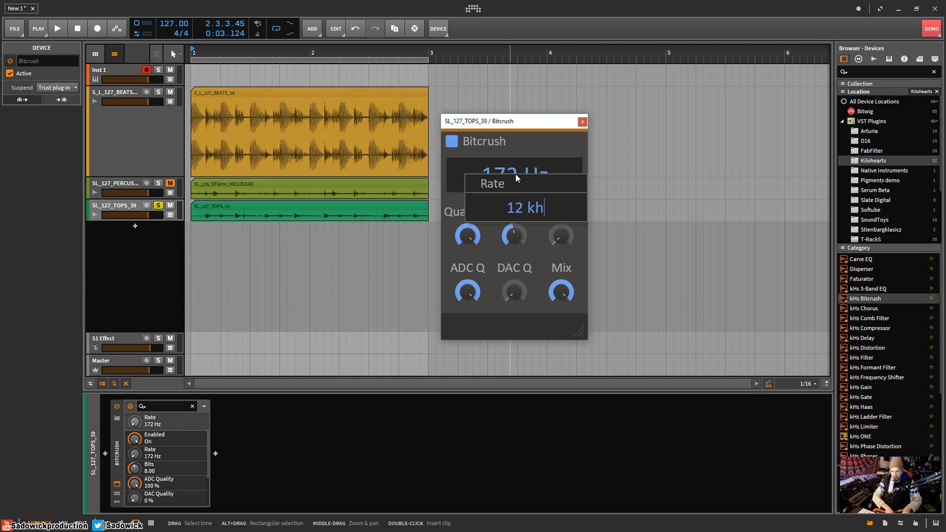
pyautogui.press('Return')
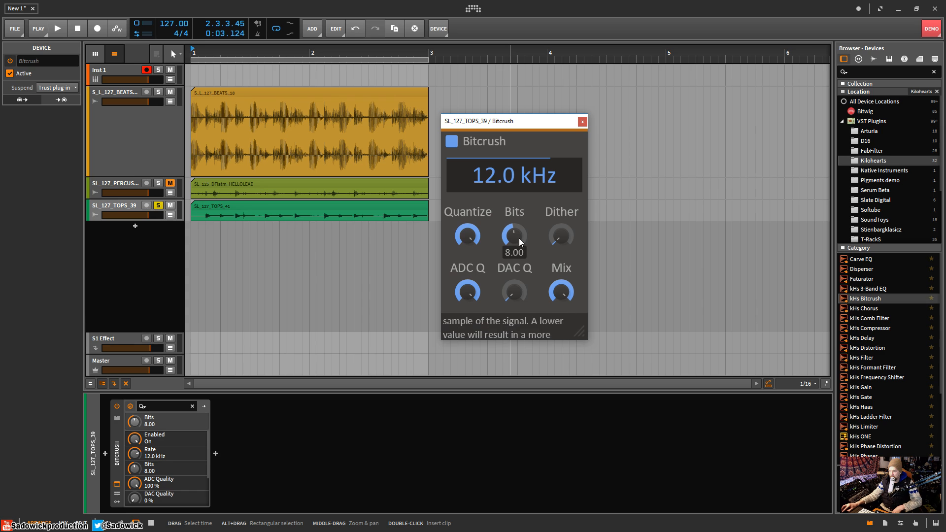
# - Select the SL_127_TOPS_39 track and play it briefly to audition the Bitcrush effect
pyautogui.moveTo(506, 121); pyautogui.dragTo(499, 111)
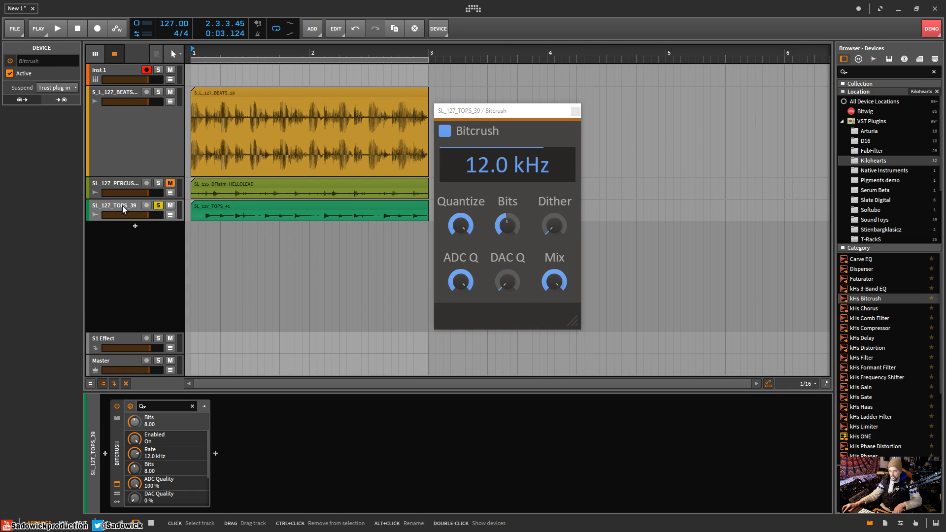
pyautogui.click(204, 212)
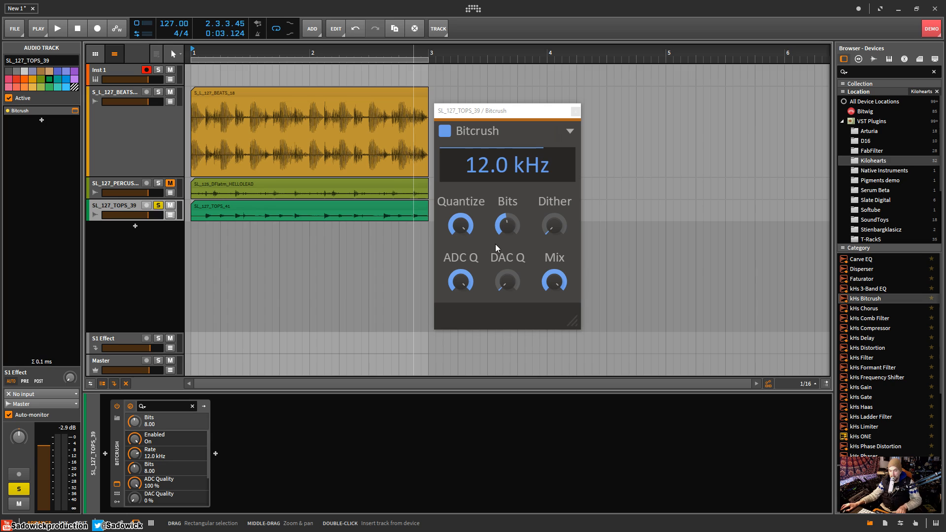
pyautogui.moveTo(517, 110); pyautogui.dragTo(520, 98)
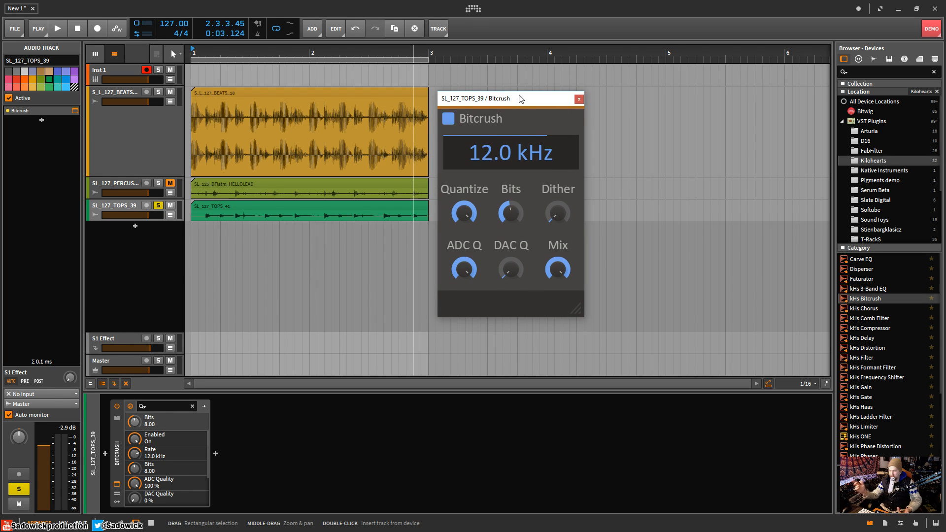
pyautogui.click(119, 208)
pyautogui.press('space')
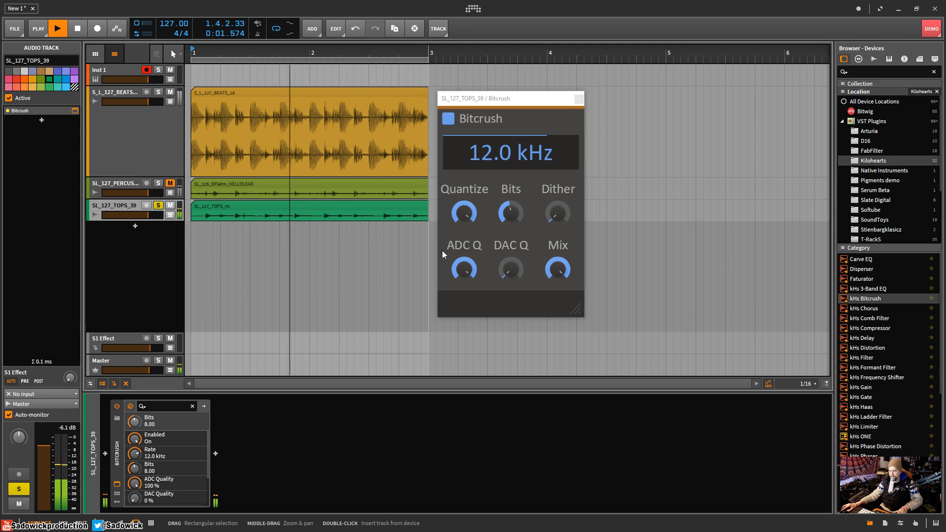
pyautogui.press('space')
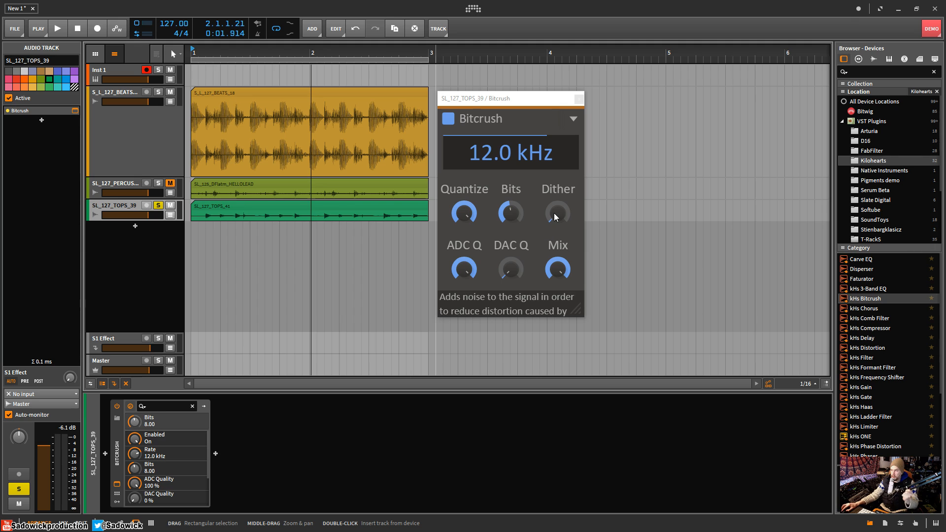
# - Raise Bitcrush's Dither to 100%, audition the track with it, and return Dither to 0%
pyautogui.moveTo(554, 213)
pyautogui.mouseDown()
pyautogui.moveTo(554, 172)
pyautogui.moveTo(555, 214)
pyautogui.mouseUp()
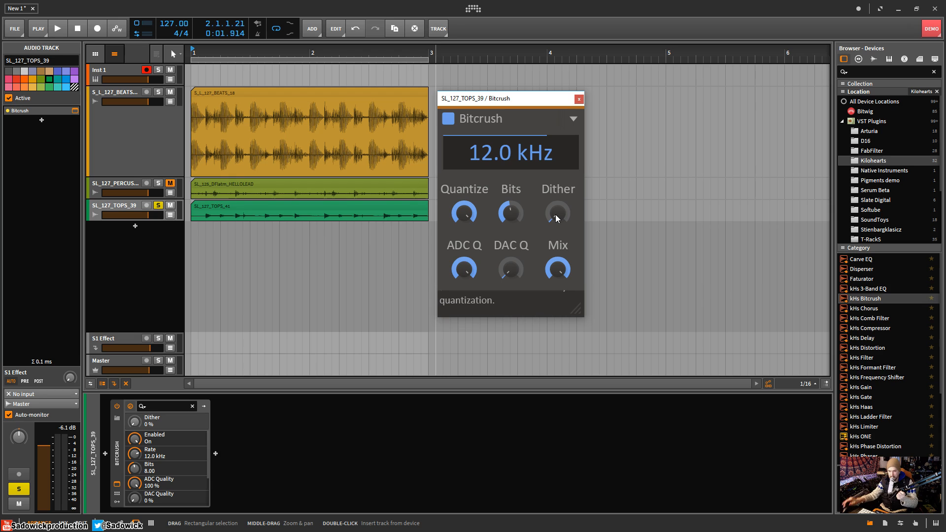
pyautogui.moveTo(555, 214)
pyautogui.mouseDown()
pyautogui.moveTo(555, 188)
pyautogui.moveTo(568, 217)
pyautogui.mouseUp()
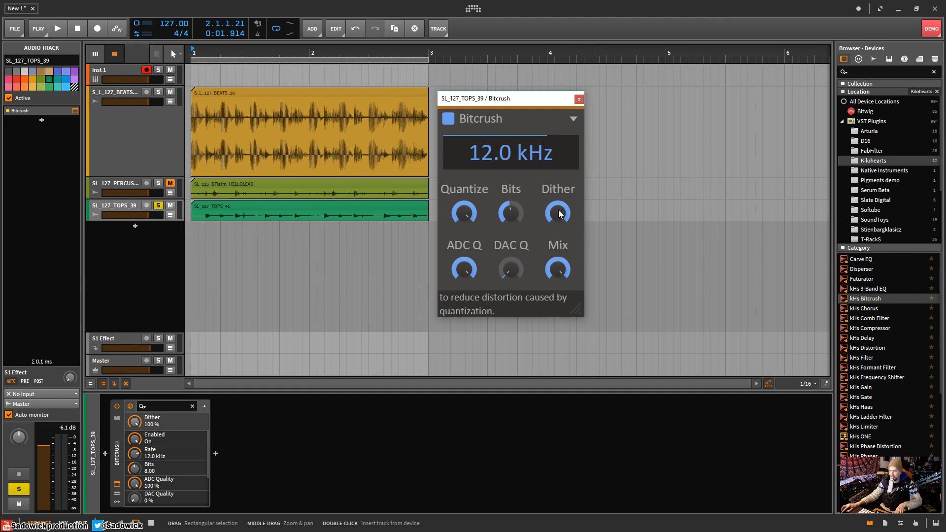
pyautogui.press('space')
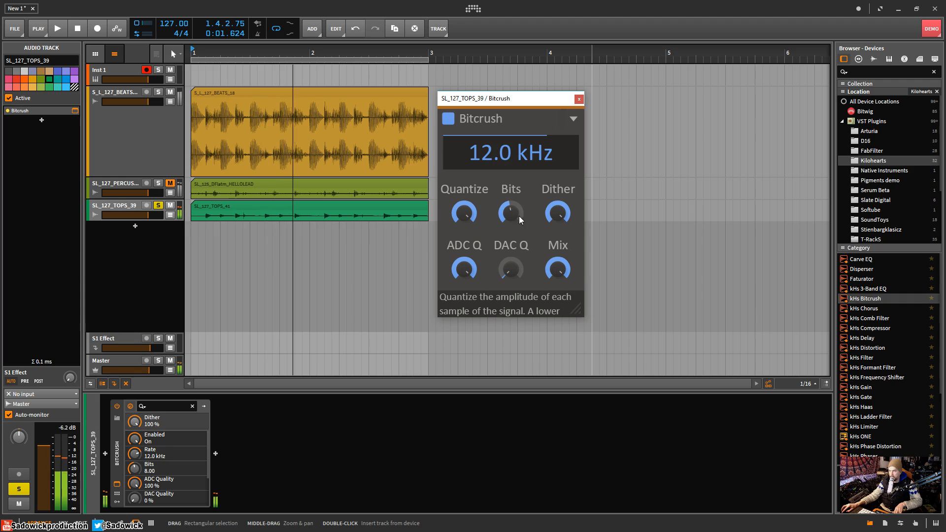
pyautogui.moveTo(562, 210); pyautogui.dragTo(564, 231)
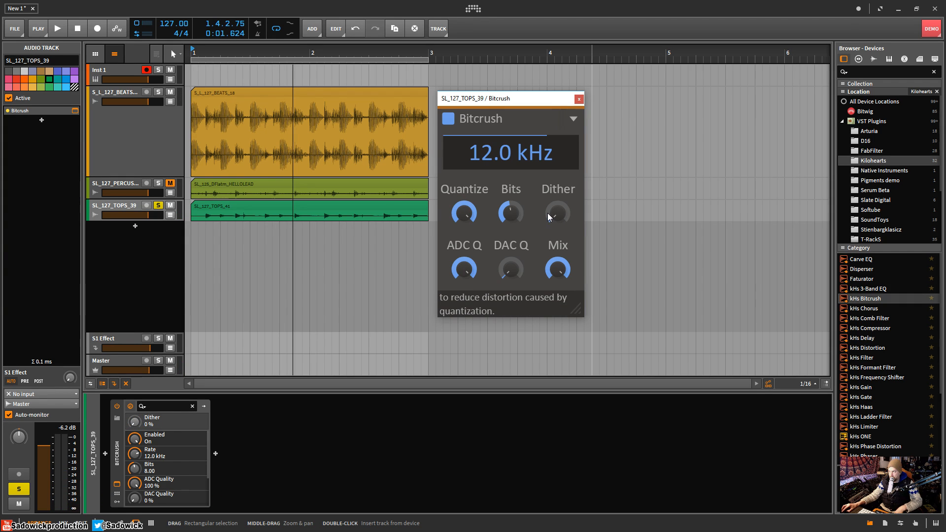
# - Set Bitcrush's sample rate to 44.1 kHz and lower Bits to about 4.88, auditioning the track with these settings
pyautogui.doubleClick(513, 165)
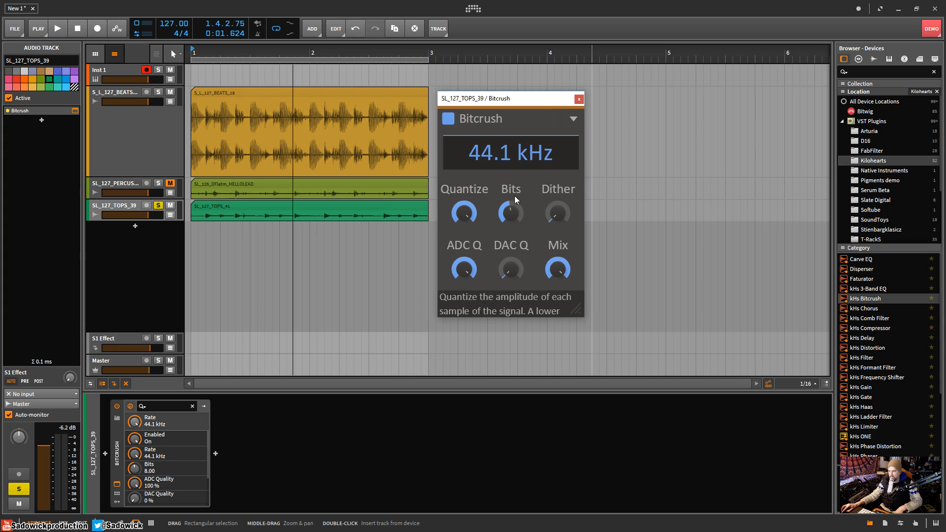
pyautogui.moveTo(515, 196); pyautogui.dragTo(515, 208)
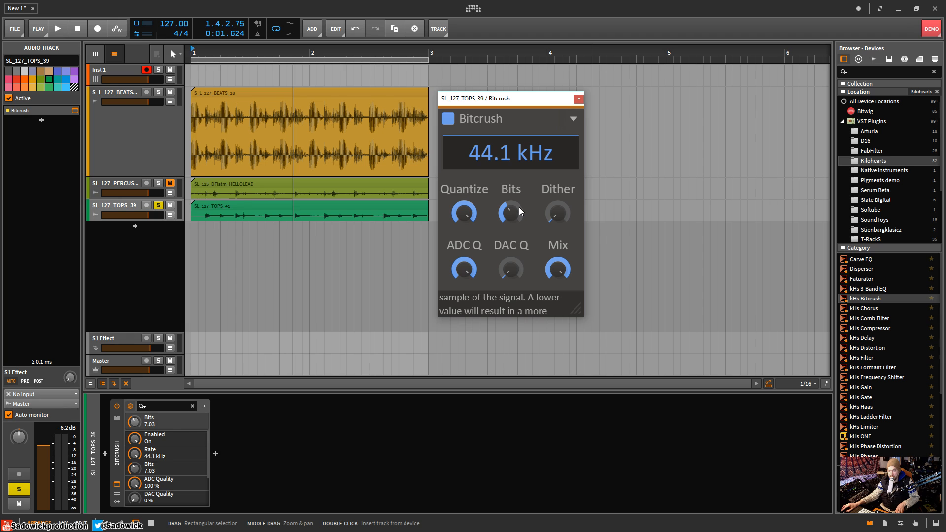
pyautogui.moveTo(520, 206); pyautogui.dragTo(519, 213)
pyautogui.moveTo(511, 214); pyautogui.dragTo(511, 225)
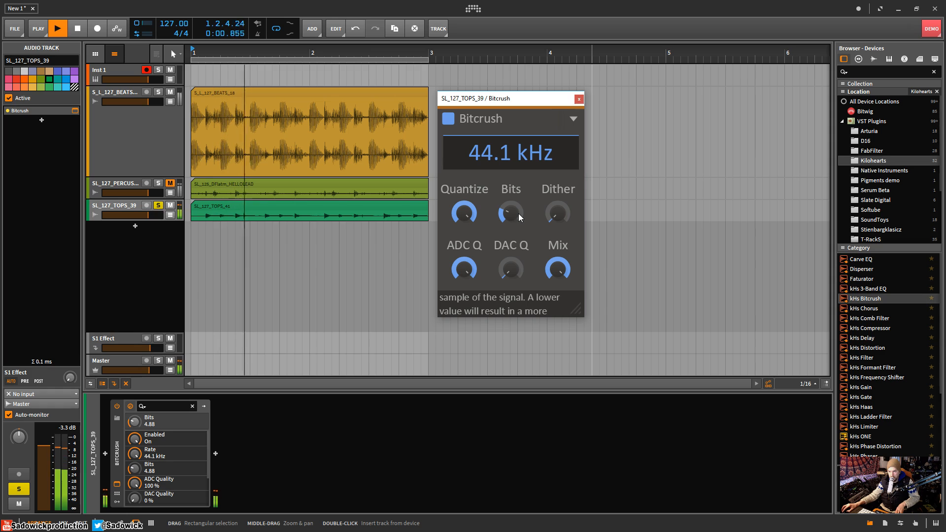
pyautogui.press('space')
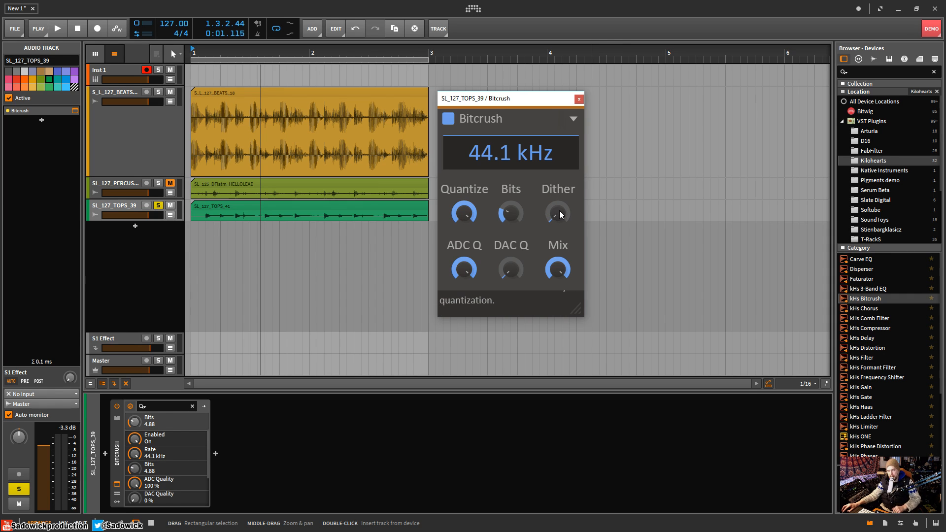
# - Raise Bitcrush's Dither to 26% while auditioning the soloed tops track
pyautogui.moveTo(560, 210); pyautogui.dragTo(560, 217)
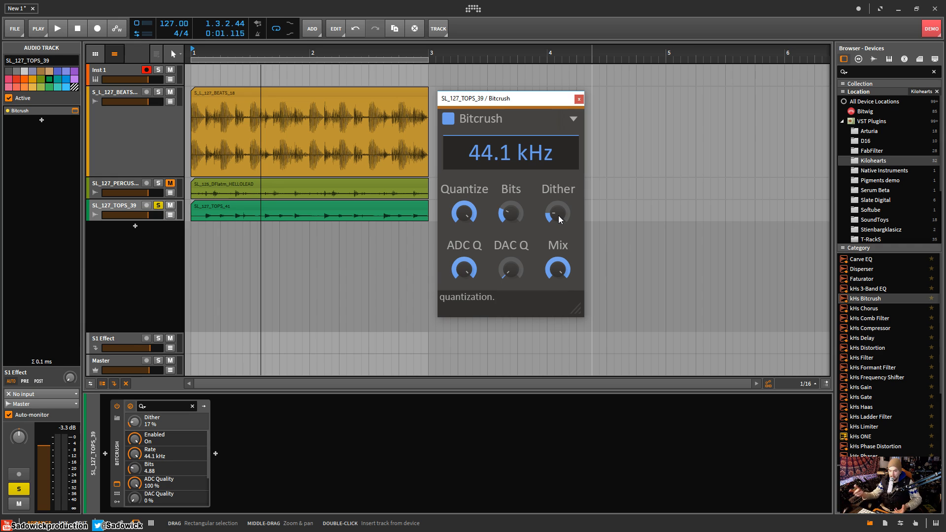
pyautogui.press('space')
pyautogui.moveTo(558, 215)
pyautogui.mouseDown()
pyautogui.moveTo(557, 177)
pyautogui.moveTo(560, 211)
pyautogui.mouseUp()
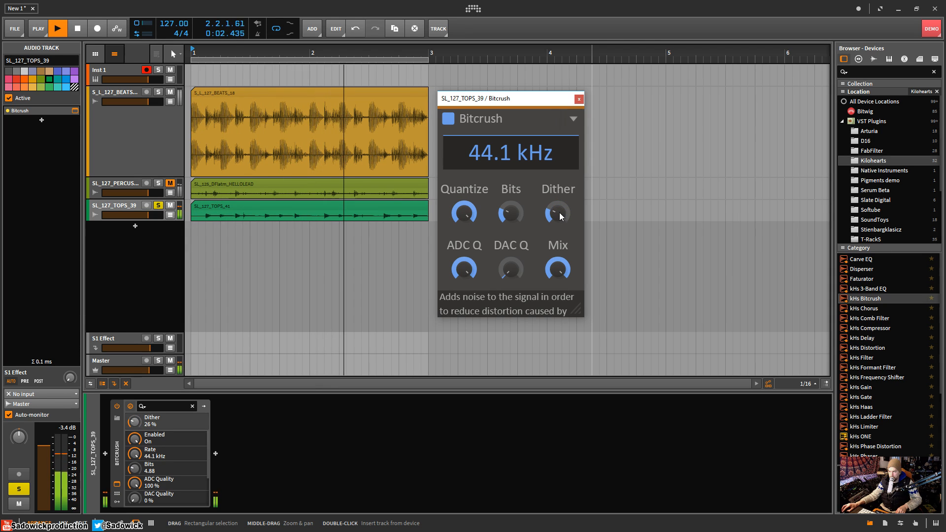
pyautogui.press('space')
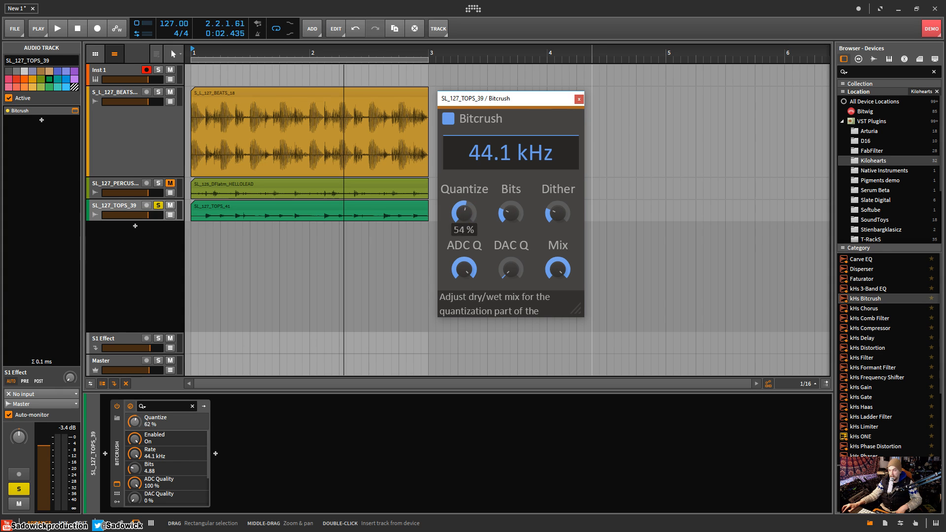
# - Return Bitcrush's Quantize to 100% and play the soloed tops track briefly to audition it
pyautogui.moveTo(459, 217); pyautogui.dragTo(472, 173)
pyautogui.press('space')
pyautogui.press('space')
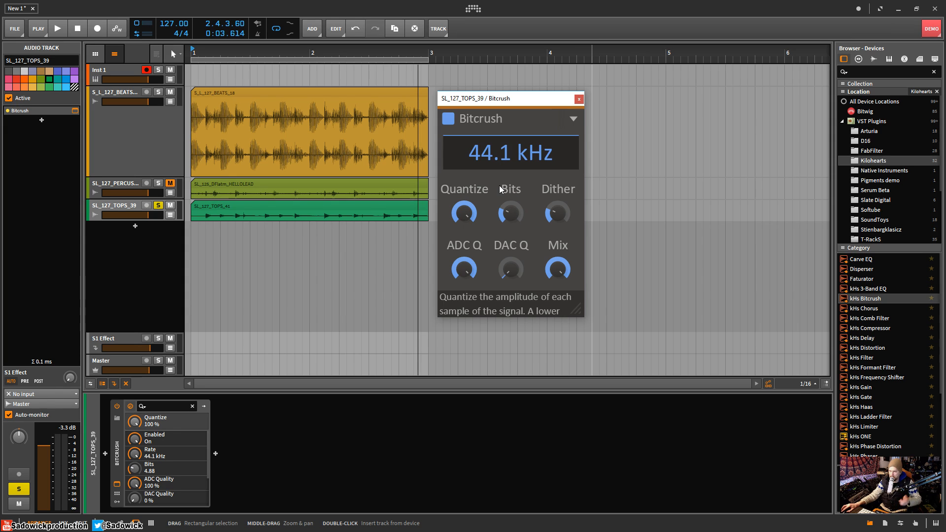
# - Lower Bitcrush's sample rate to 12.3 kHz and unsolo the SL_127_TOPS_39 track to audition it with the beats
pyautogui.moveTo(504, 161); pyautogui.dragTo(498, 139)
pyautogui.press('space')
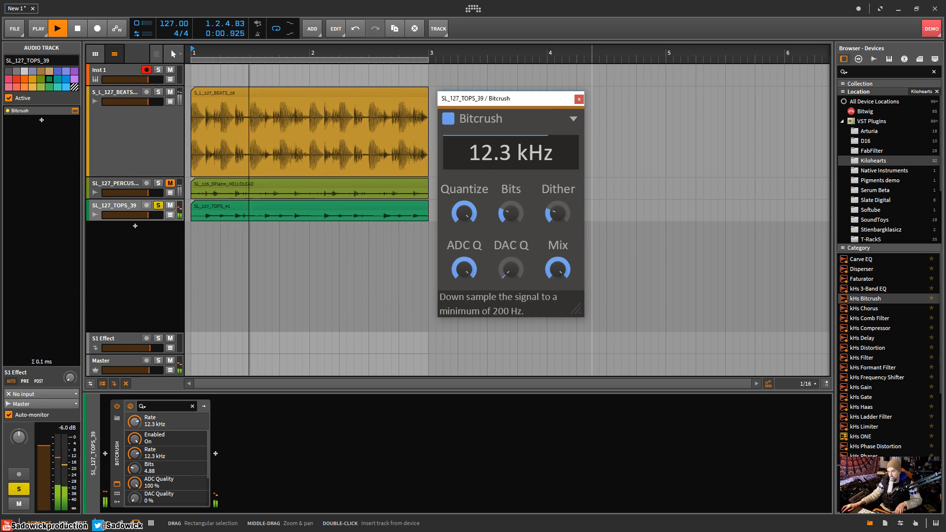
pyautogui.click(158, 211)
pyautogui.press('space')
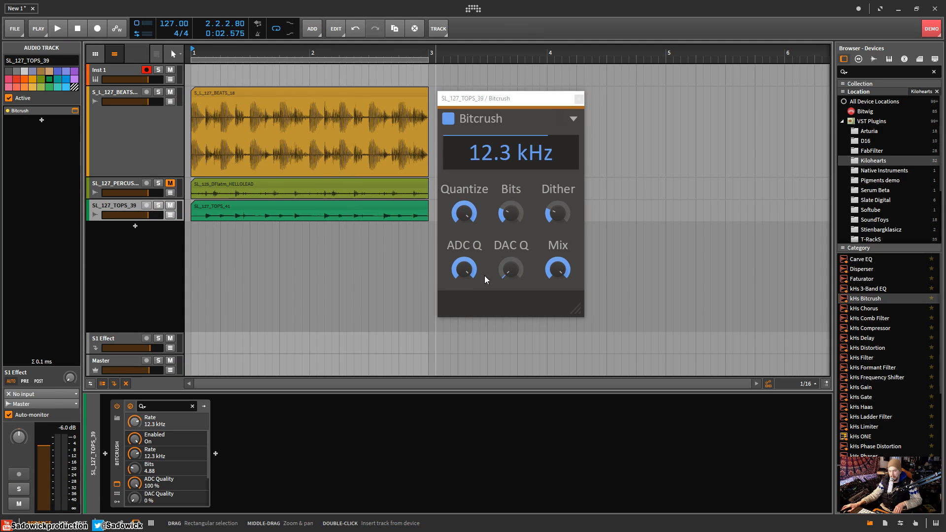
pyautogui.press('space')
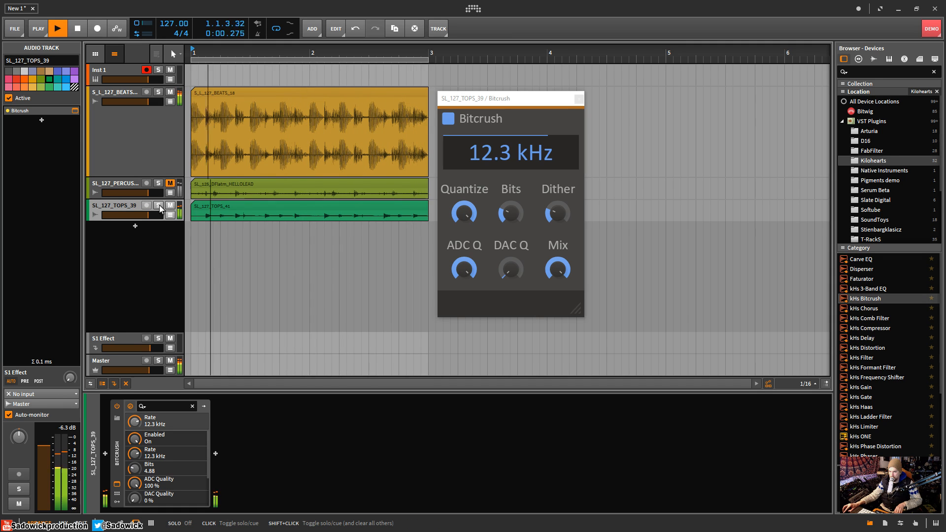
# - Set Bitcrush's Bits to 5.93 and rate to 13.8 kHz during playback, solo the SL_127_TOPS_39 track again and stop playback
pyautogui.moveTo(510, 216); pyautogui.dragTo(510, 207)
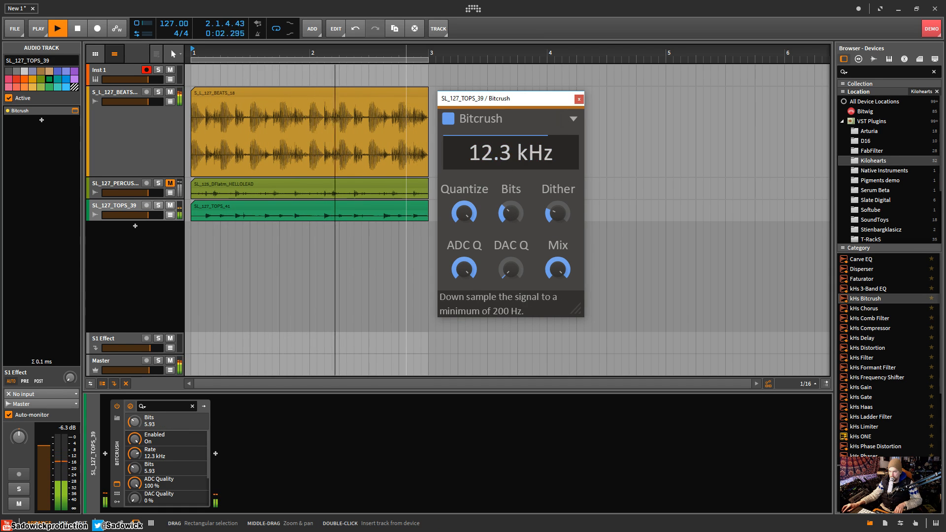
pyautogui.moveTo(506, 159); pyautogui.dragTo(505, 156)
pyautogui.click(158, 206)
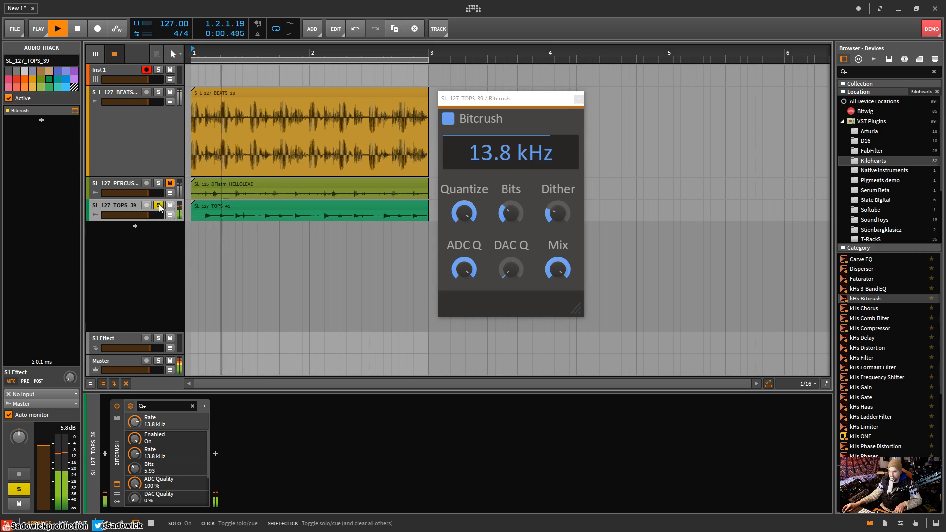
pyautogui.press('space')
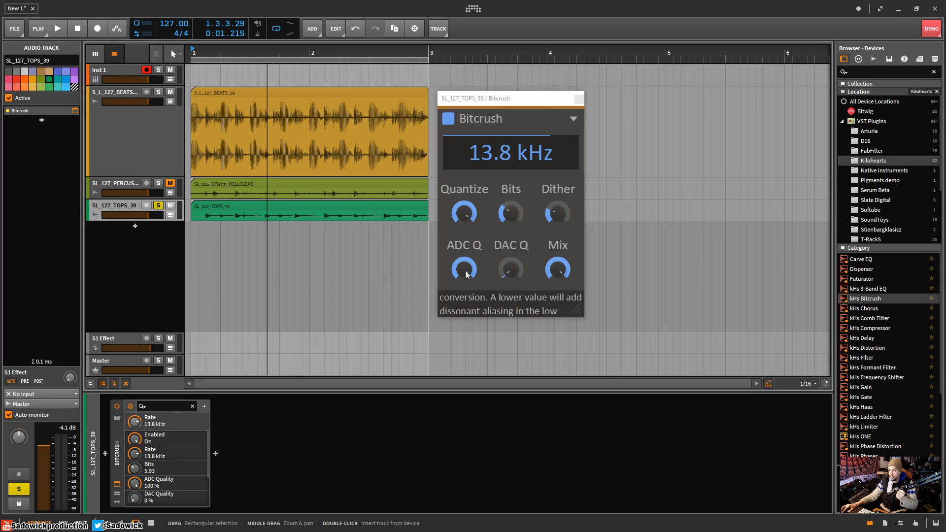
# - Lower Bitcrush's ADC Quality to 8%, raise Bits to 16 and reduce the rate to 5.64 kHz while auditioning the track
pyautogui.moveTo(465, 271); pyautogui.dragTo(465, 298)
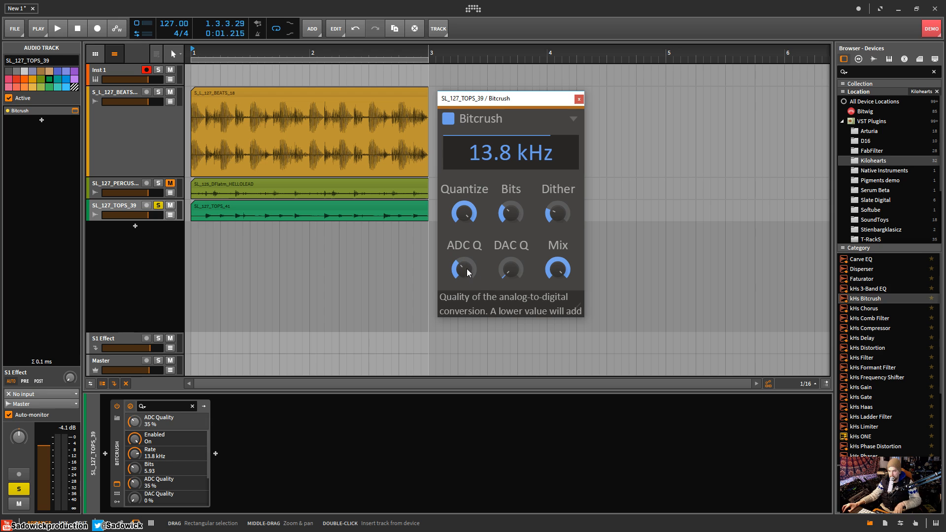
pyautogui.moveTo(471, 265); pyautogui.dragTo(471, 279)
pyautogui.press('space')
pyautogui.moveTo(511, 213); pyautogui.dragTo(464, 239)
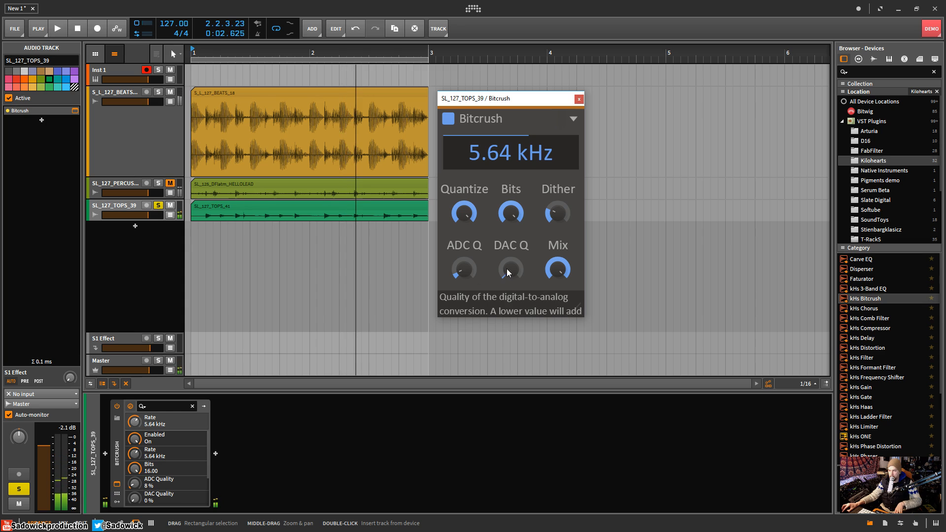
# - Set Bitcrush's DAC Quality to 30% and sample rate to 7.01 kHz, auditioning the track with these settings
pyautogui.moveTo(506, 268); pyautogui.dragTo(507, 254)
pyautogui.moveTo(505, 151); pyautogui.dragTo(505, 125)
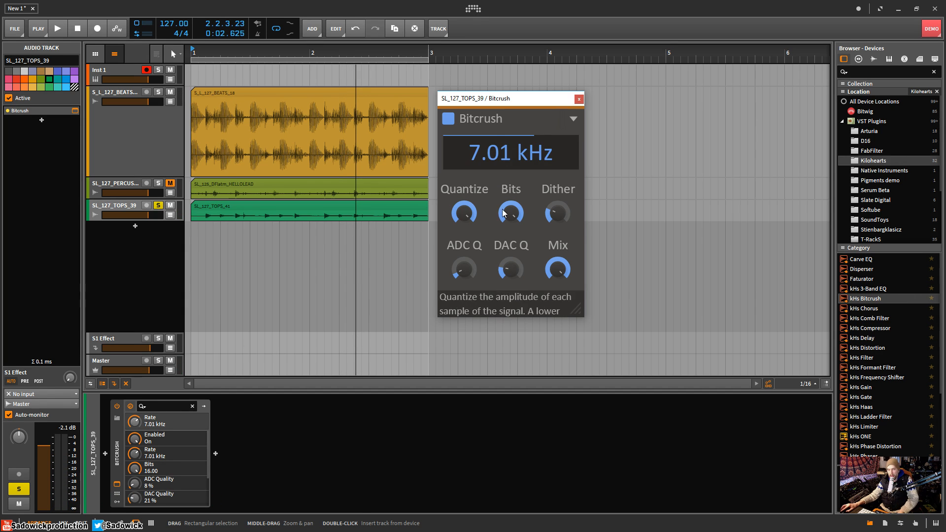
pyautogui.moveTo(510, 269); pyautogui.dragTo(509, 261)
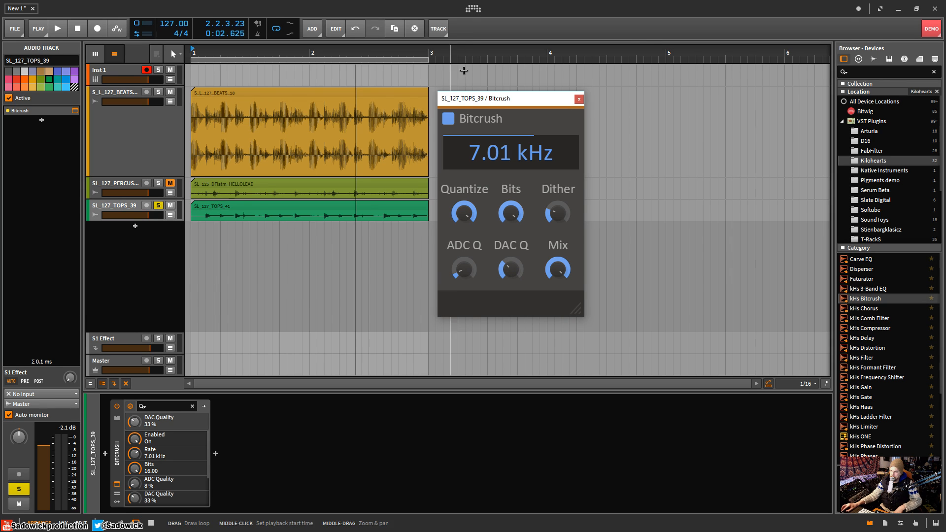
pyautogui.moveTo(510, 269)
pyautogui.mouseDown()
pyautogui.moveTo(510, 246)
pyautogui.moveTo(517, 268)
pyautogui.mouseUp()
pyautogui.press('space')
pyautogui.press('space')
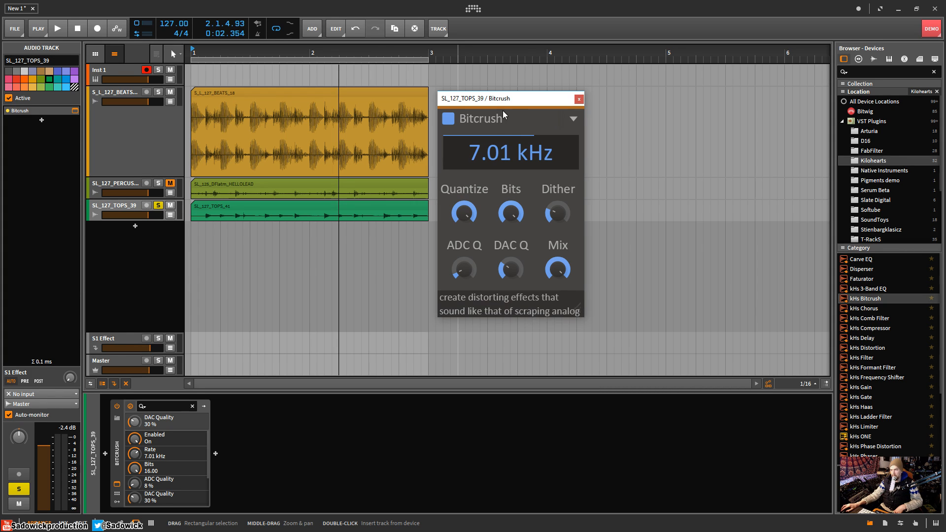
# - Reposition the Bitcrush window and resize its interface, enlarging it and scaling it back down to 205%
pyautogui.moveTo(503, 106); pyautogui.dragTo(518, 86)
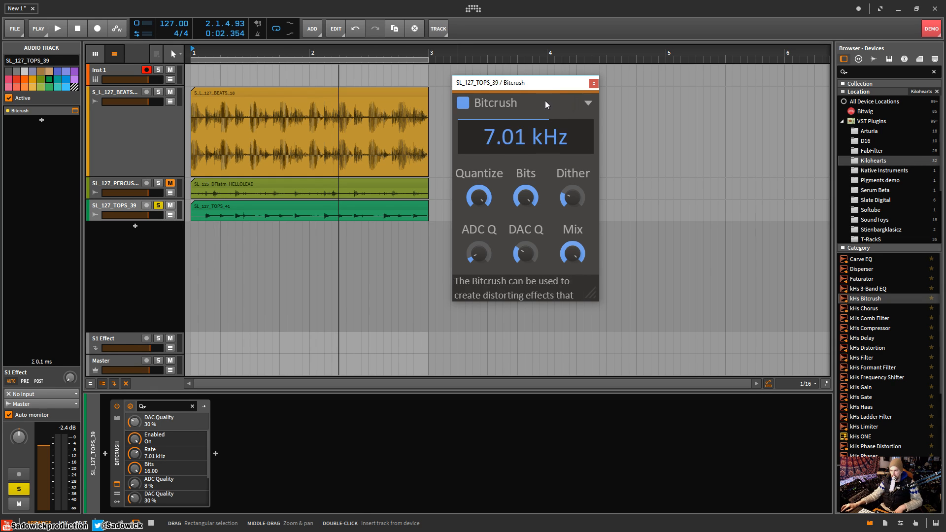
pyautogui.moveTo(535, 82); pyautogui.dragTo(531, 77)
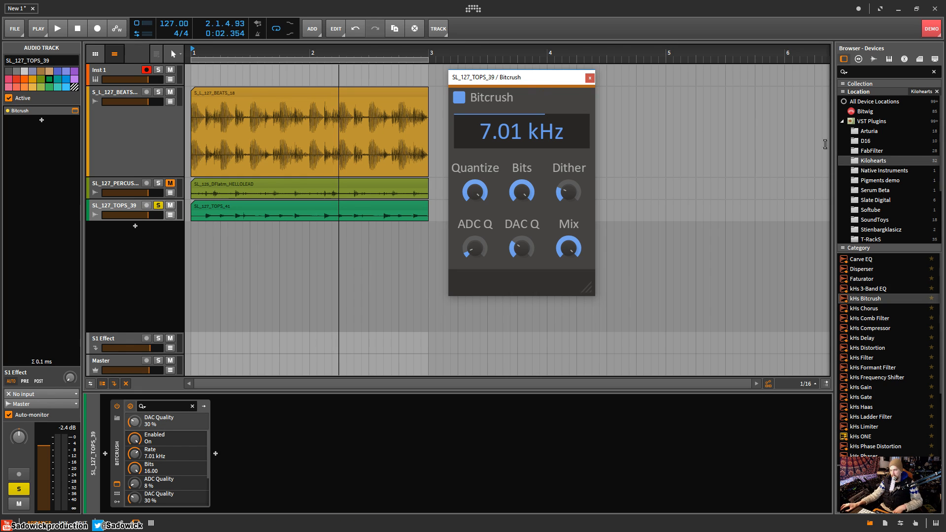
pyautogui.moveTo(519, 77); pyautogui.dragTo(506, 74)
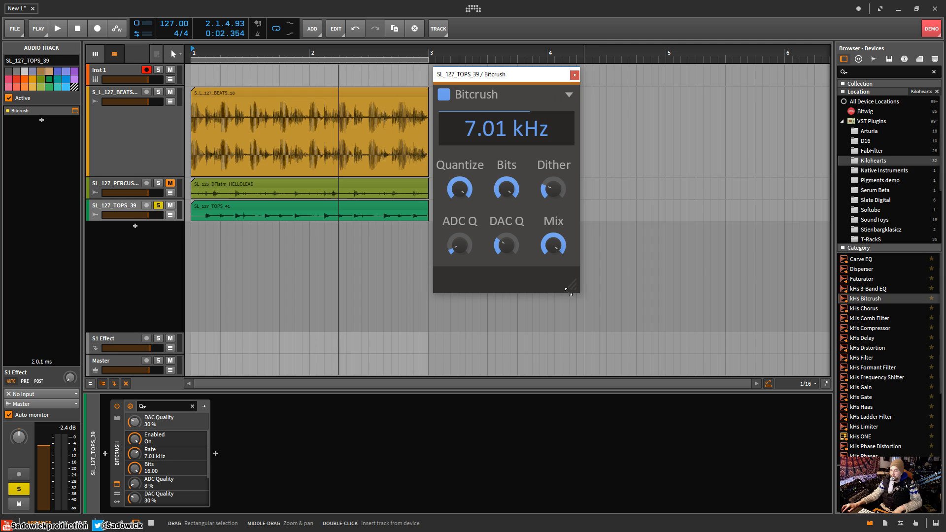
pyautogui.moveTo(571, 286); pyautogui.dragTo(686, 450)
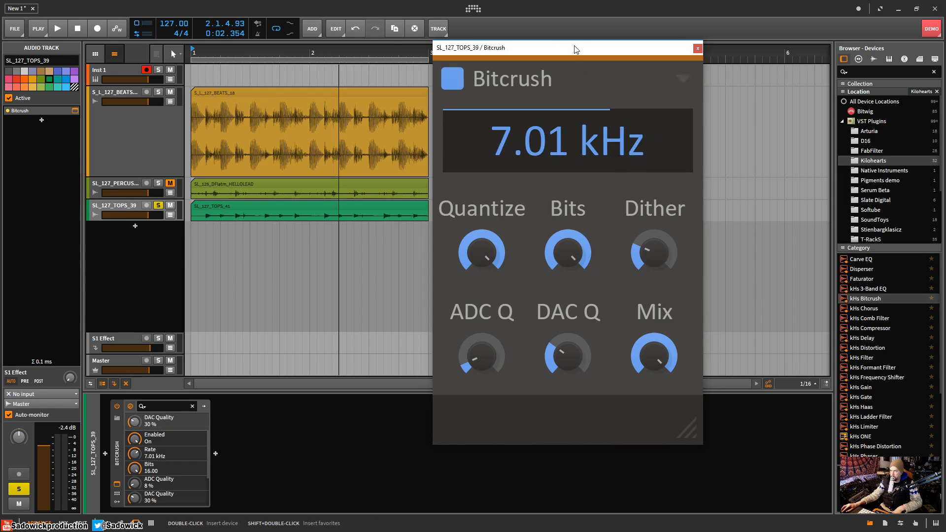
pyautogui.moveTo(570, 47); pyautogui.dragTo(563, 49)
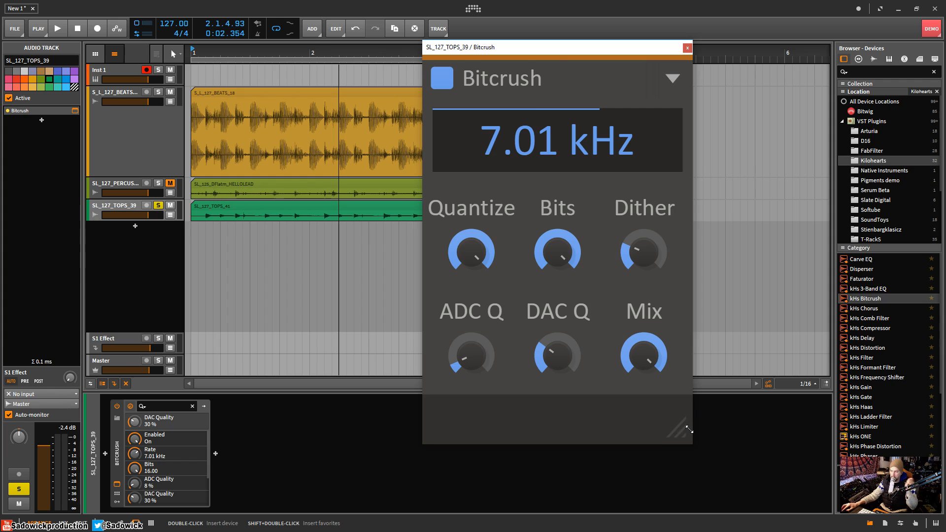
pyautogui.moveTo(680, 430); pyautogui.dragTo(642, 270)
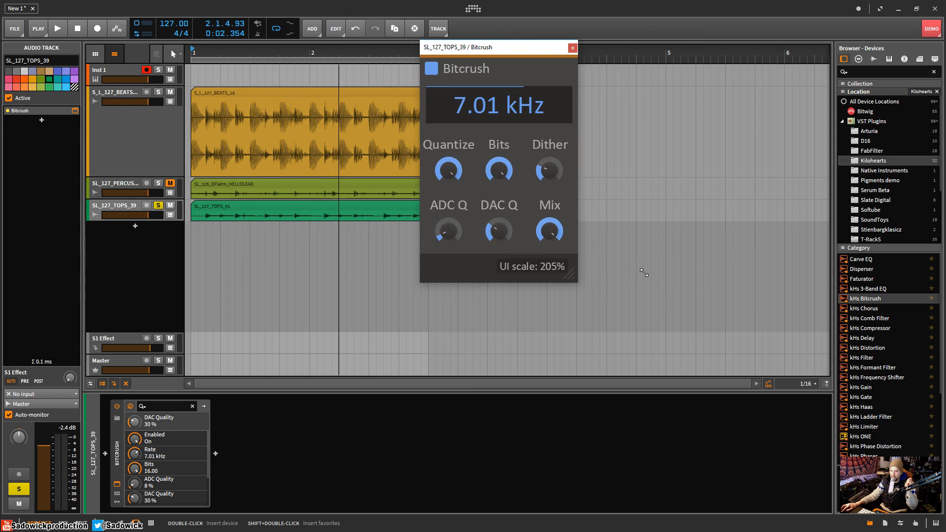